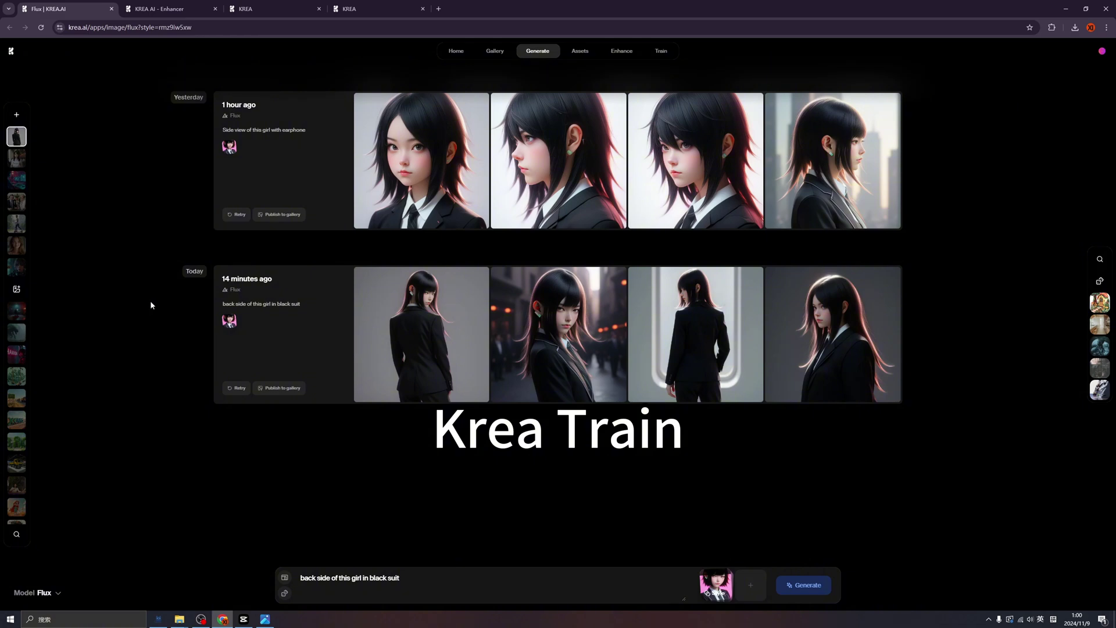
- Preview each of the four side-view earphone portraits, then switch to the Enhancer tab showing the upscaled girl video
{"action": "left_click", "coordinate": [434, 186]}
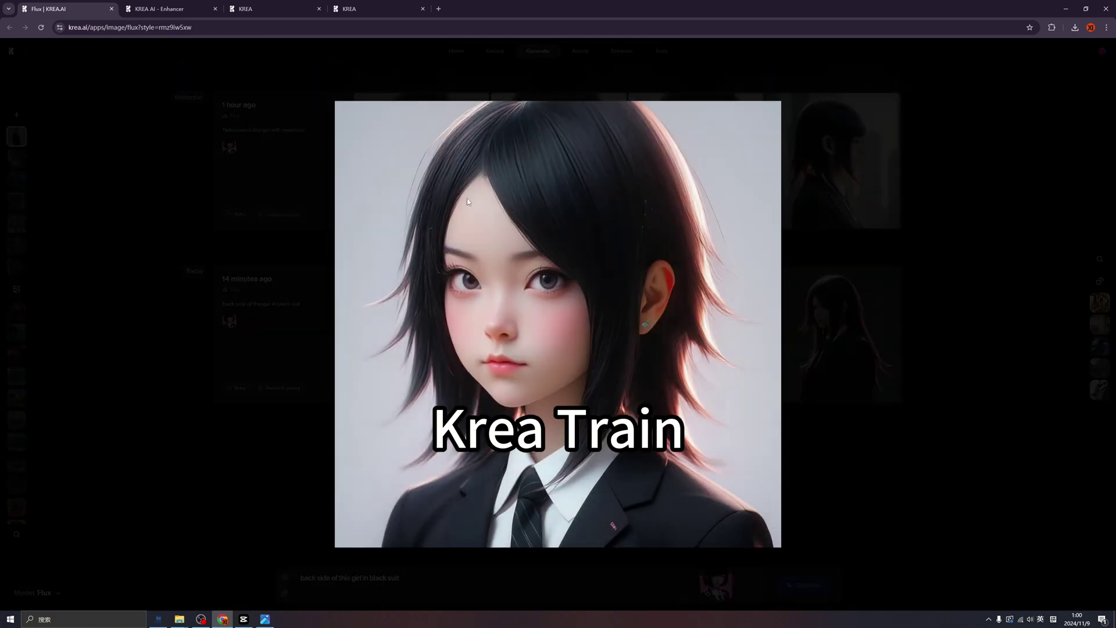
{"action": "left_click", "coordinate": [797, 257]}
{"action": "left_click", "coordinate": [557, 166]}
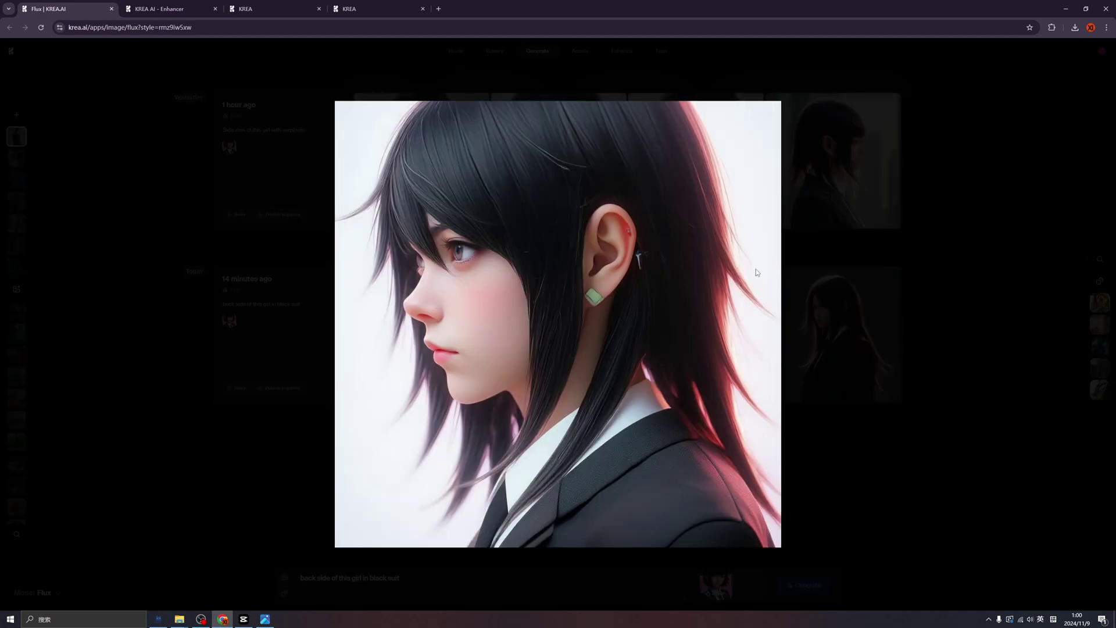
{"action": "left_click", "coordinate": [831, 271]}
{"action": "left_click", "coordinate": [688, 174]}
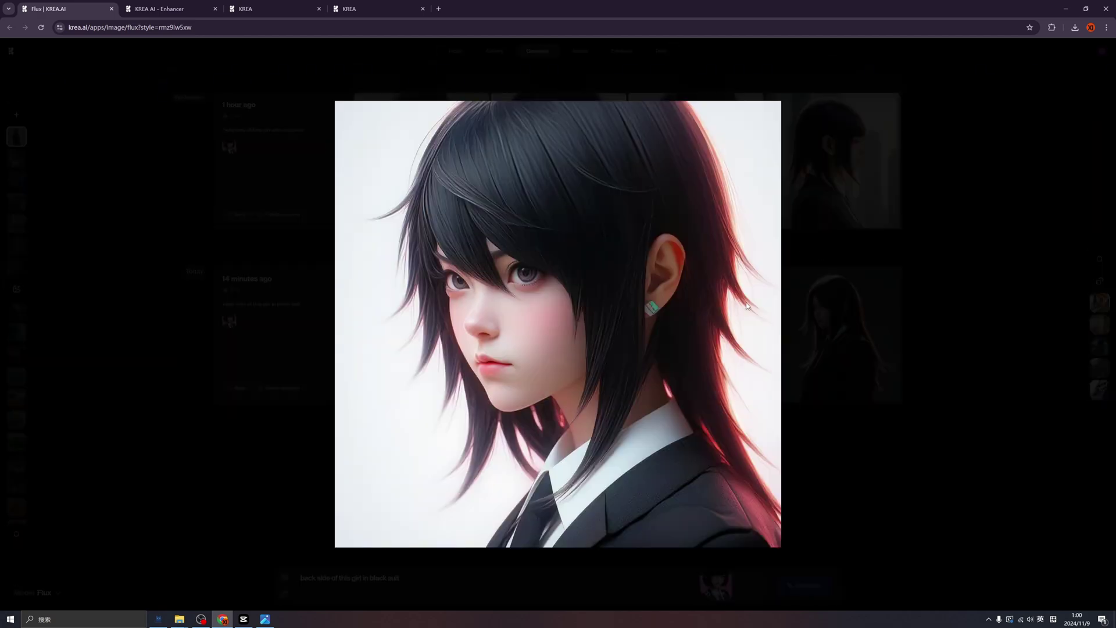
{"action": "left_click", "coordinate": [829, 289]}
{"action": "left_click", "coordinate": [838, 174]}
{"action": "left_click", "coordinate": [899, 325]}
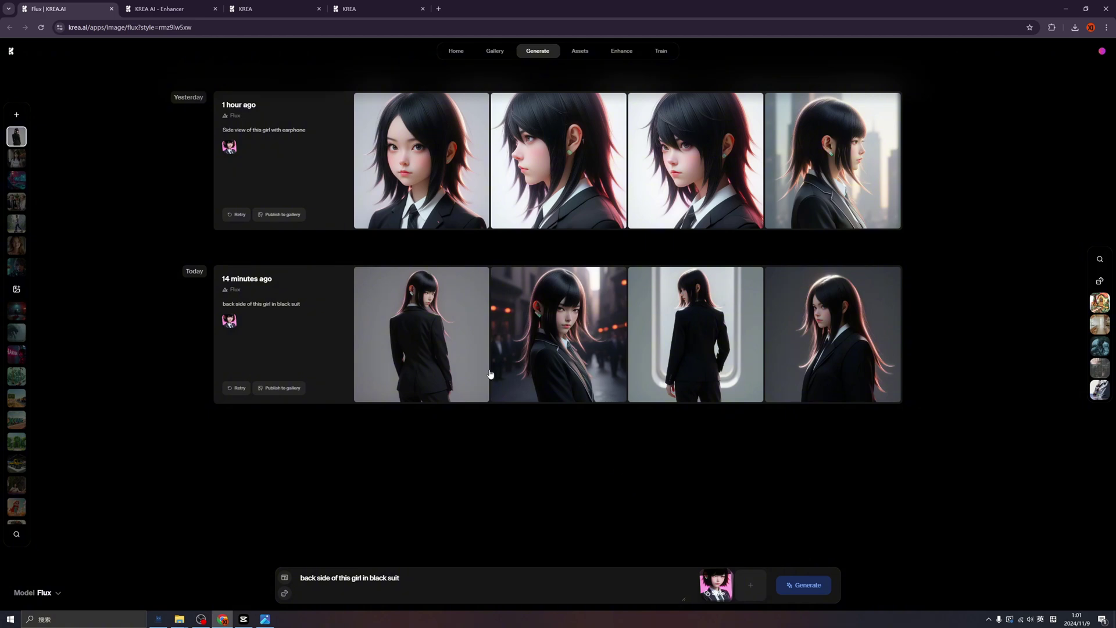
{"action": "left_click", "coordinate": [175, 8]}
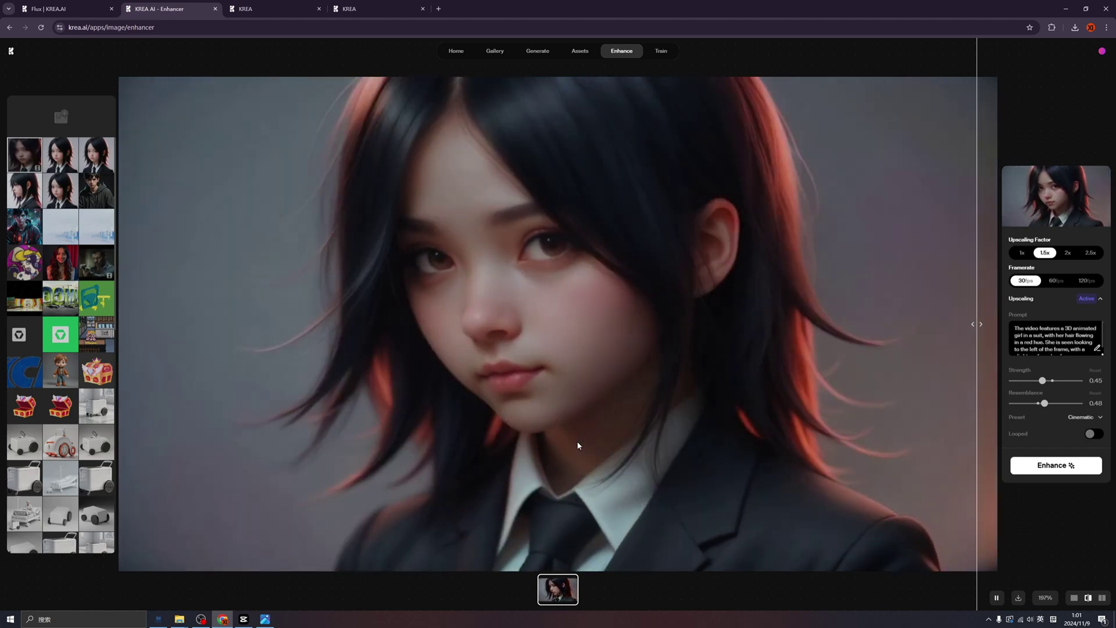
- Return to the Flux generations tab with Ctrl+Shift+Tab
{"action": "key", "text": "ctrl+shift+Tab"}
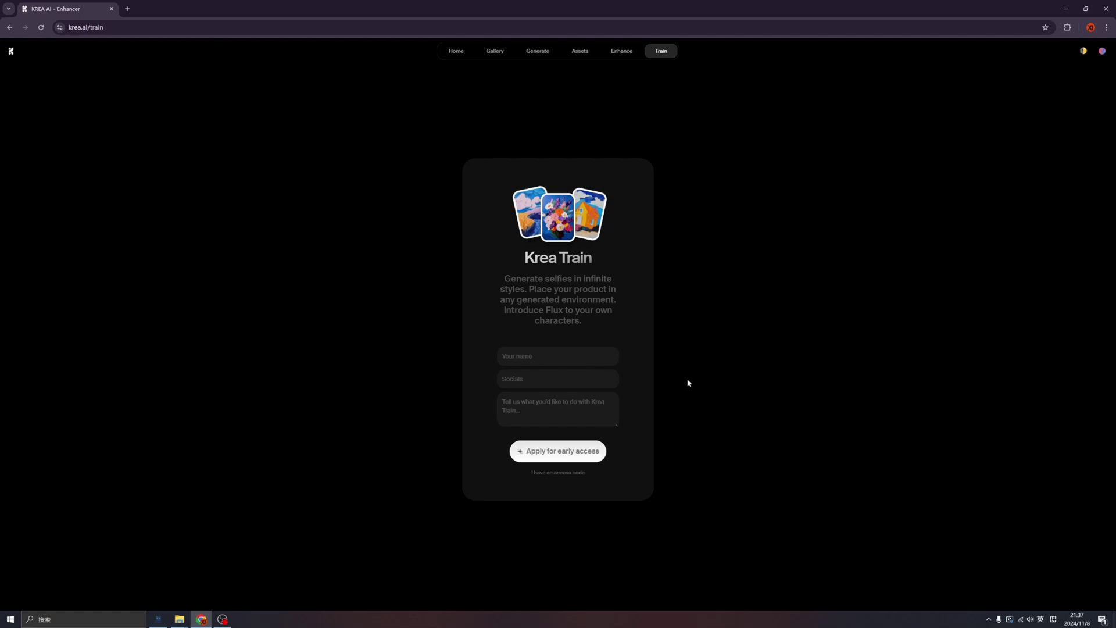
- Paste the access code and unlock Krea Train
{"action": "left_click", "coordinate": [549, 473]}
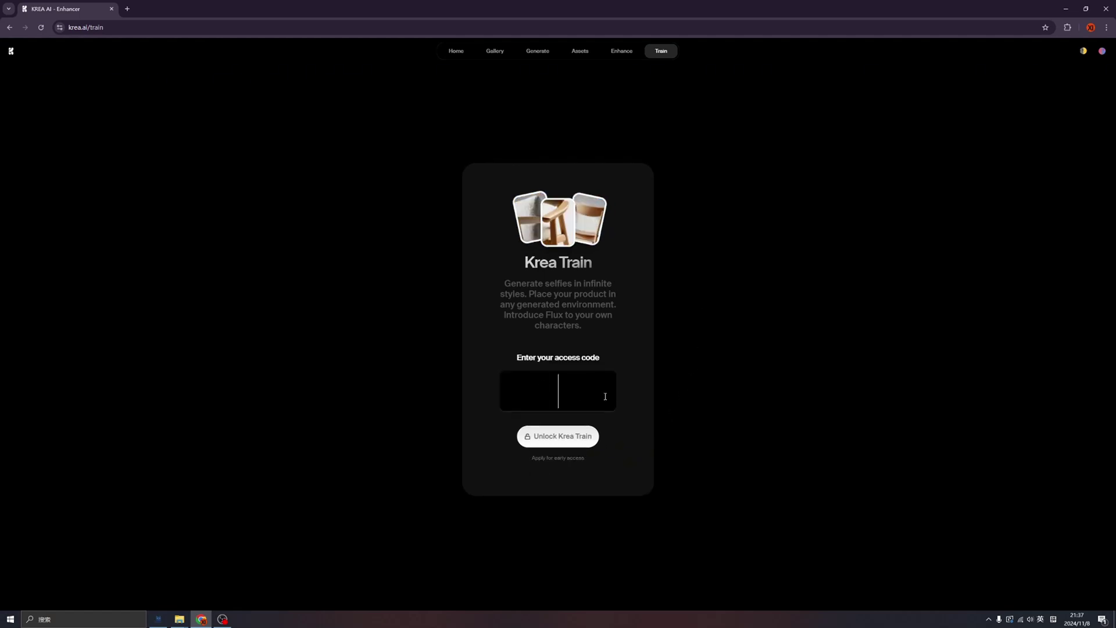
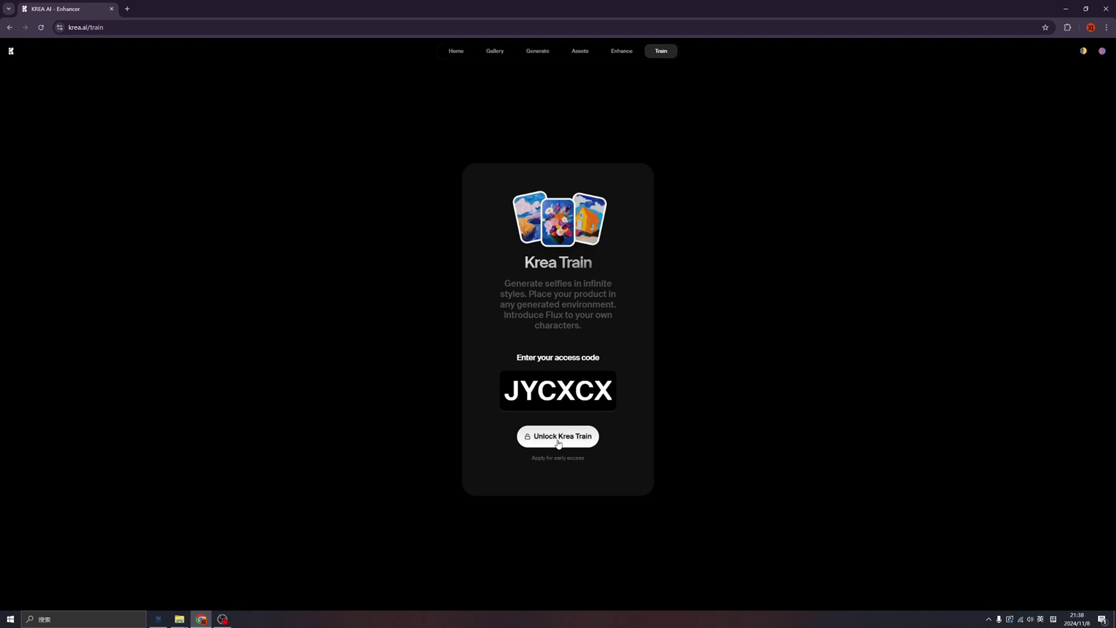
{"action": "left_click", "coordinate": [558, 437]}
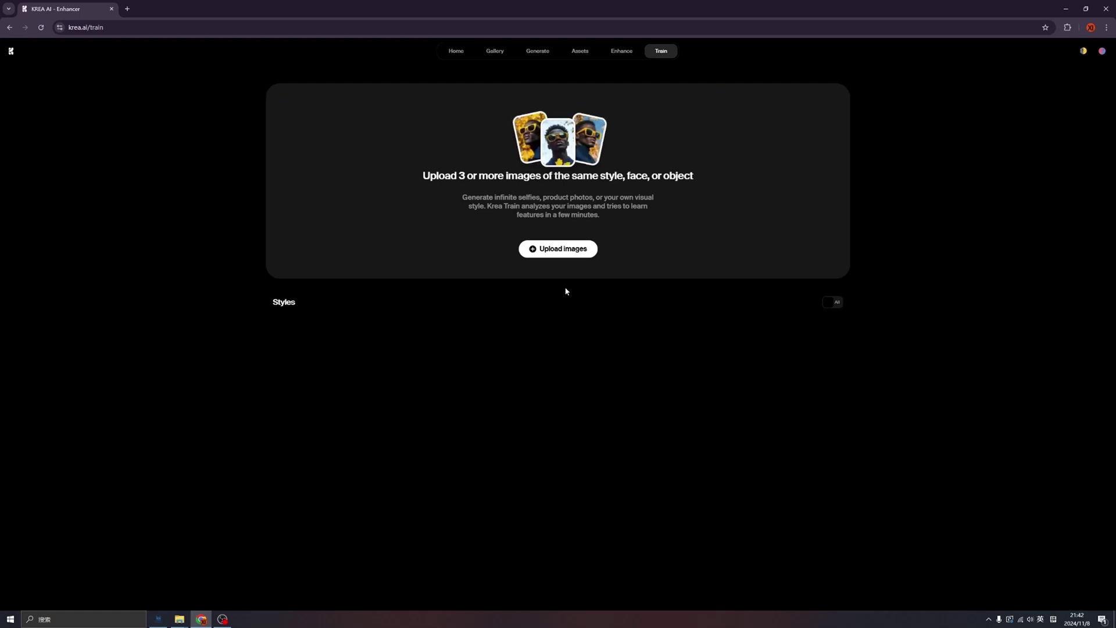
- Upload three black-suited anime girl portraits as the training images
{"action": "left_click", "coordinate": [559, 248]}
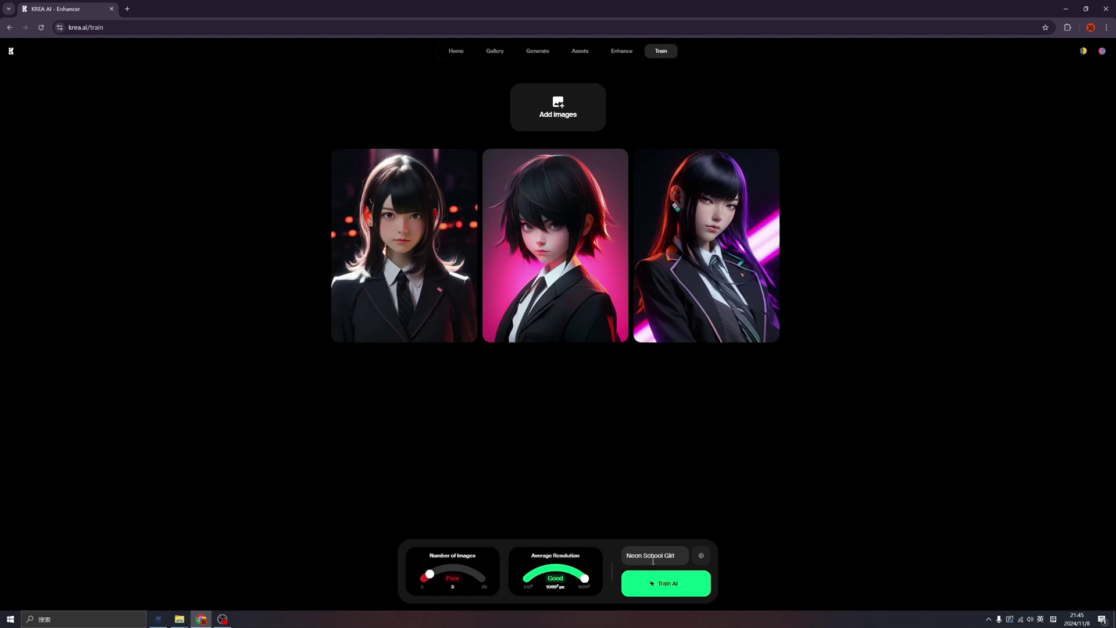
- Set training type to Style, replace trigger word 'krea' with 'school girl, slay girl', and start training
{"action": "left_click", "coordinate": [701, 556]}
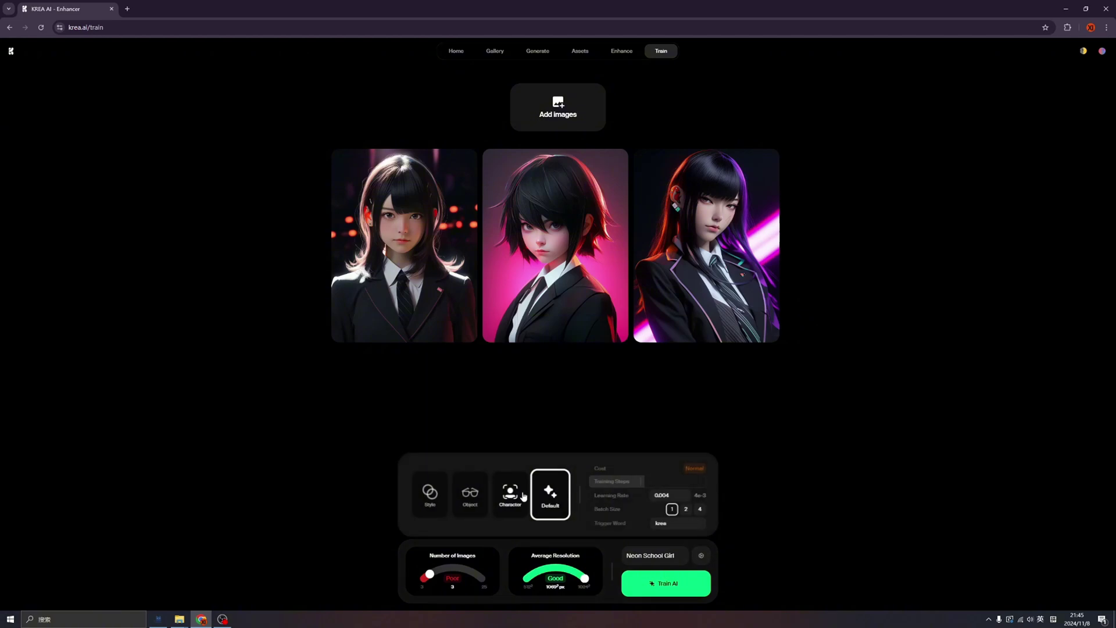
{"action": "left_click", "coordinate": [439, 507]}
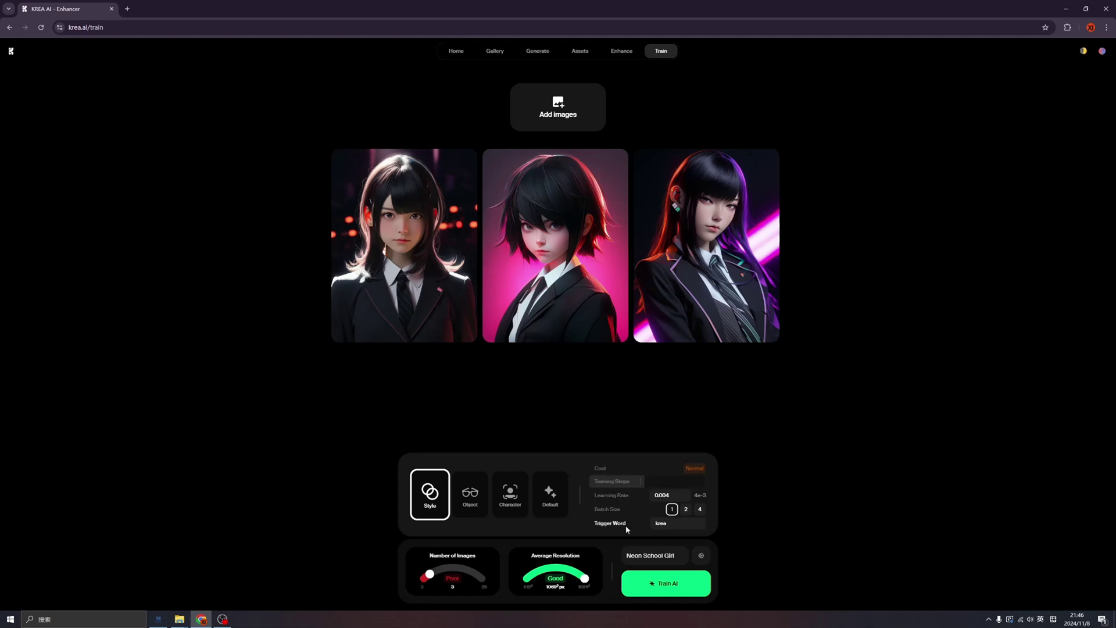
{"action": "left_click_drag", "start_coordinate": [670, 523], "coordinate": [643, 523]}
{"action": "type", "text": "school girl,slay girl"}
{"action": "left_click", "coordinate": [674, 588]}
{"action": "left_click", "coordinate": [678, 589]}
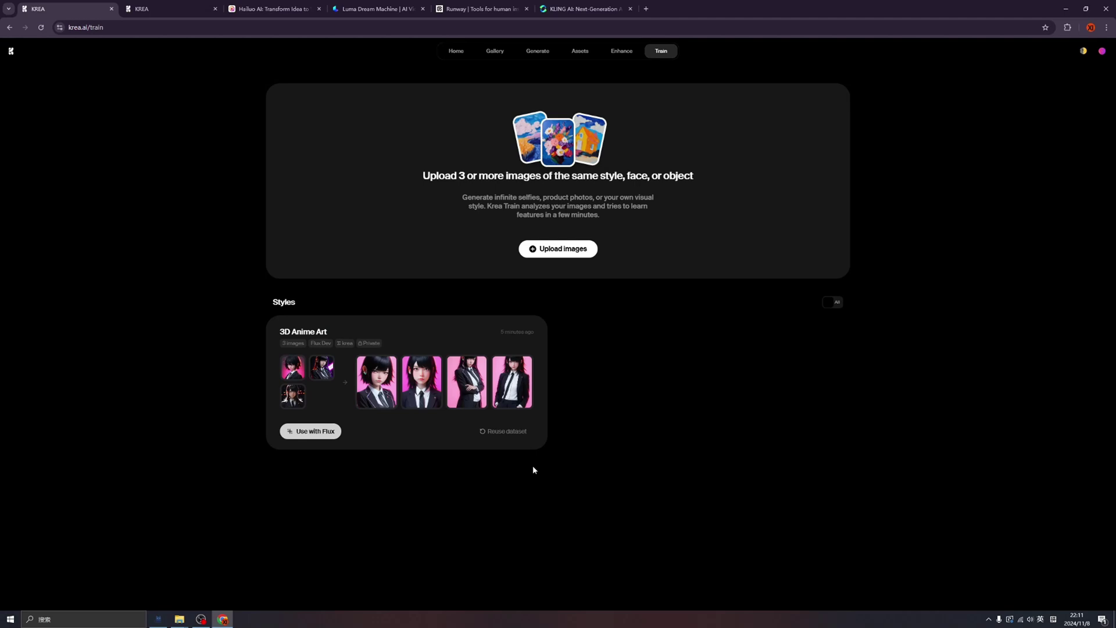
- Browse the 3D Anime Art sample portraits in the lightbox, then use the style with Flux
{"action": "left_click", "coordinate": [377, 392]}
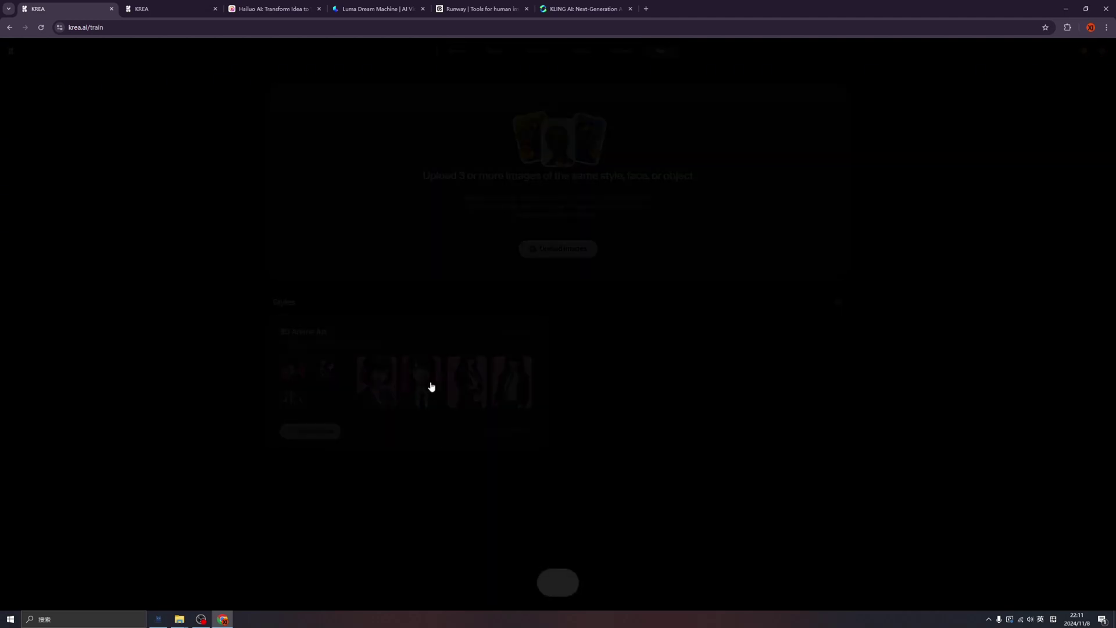
{"action": "key", "text": "Right"}
{"action": "key", "text": "Right"}
{"action": "key", "text": "Right"}
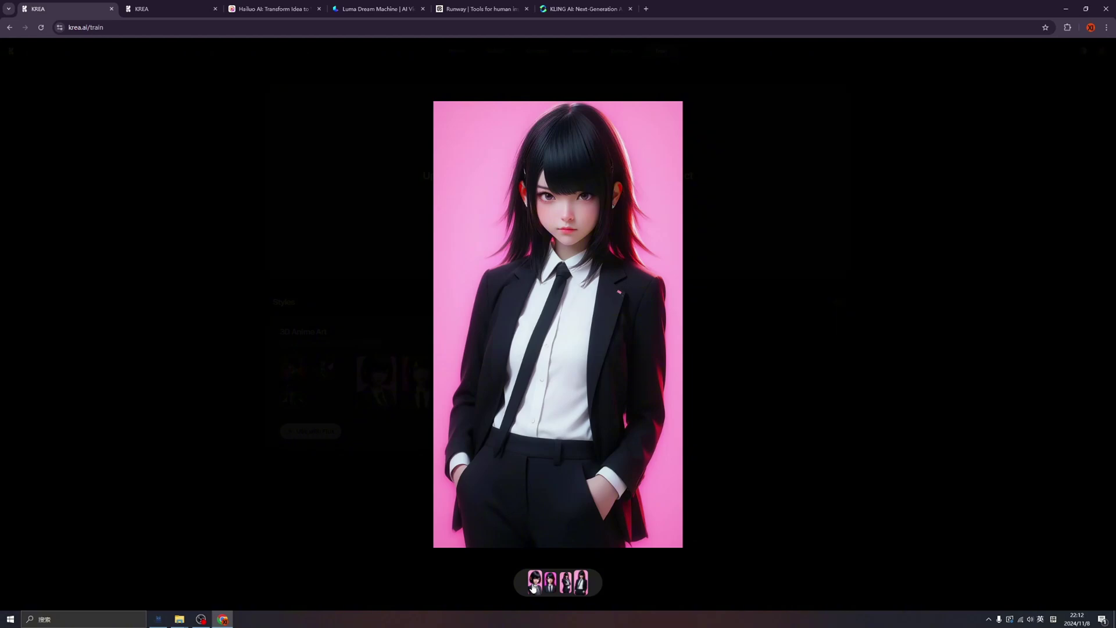
{"action": "left_click", "coordinate": [770, 531]}
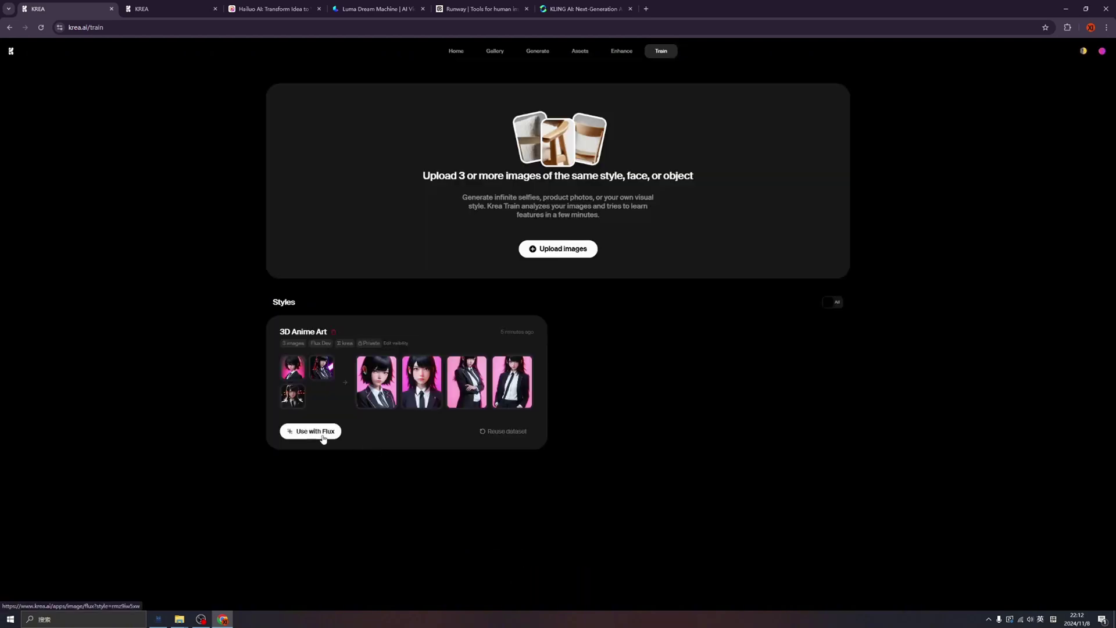
{"action": "left_click", "coordinate": [325, 433]}
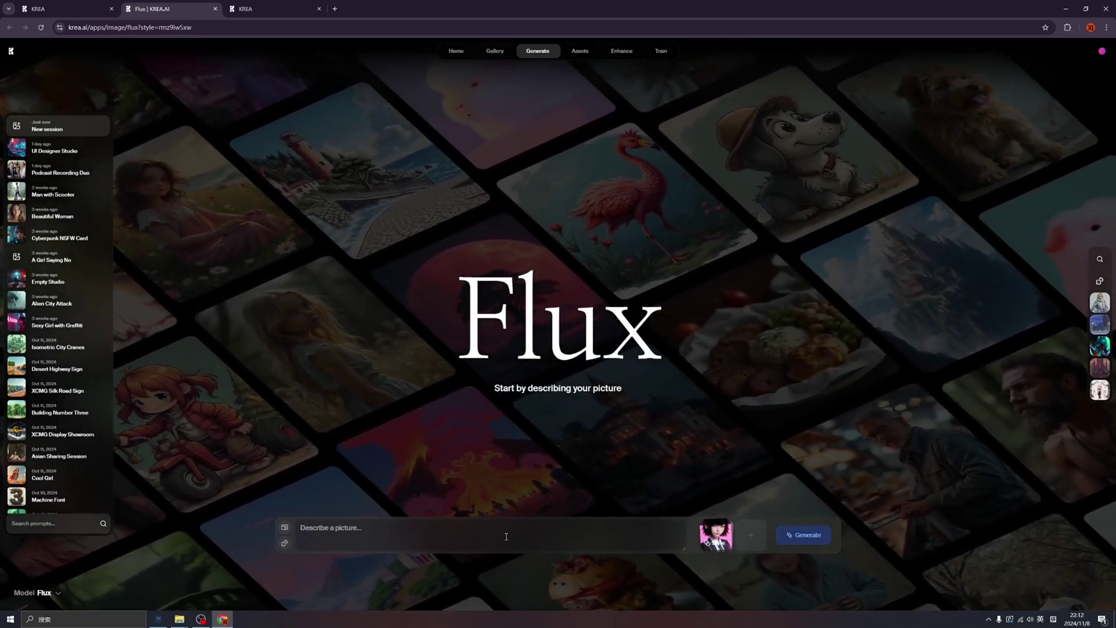
- Generate images from the prompt 'A girl holding a card saying "UX bootcamp"' and preview them
{"action": "type", "text": "A girl holding a card saying \"UX bootcamp\""}
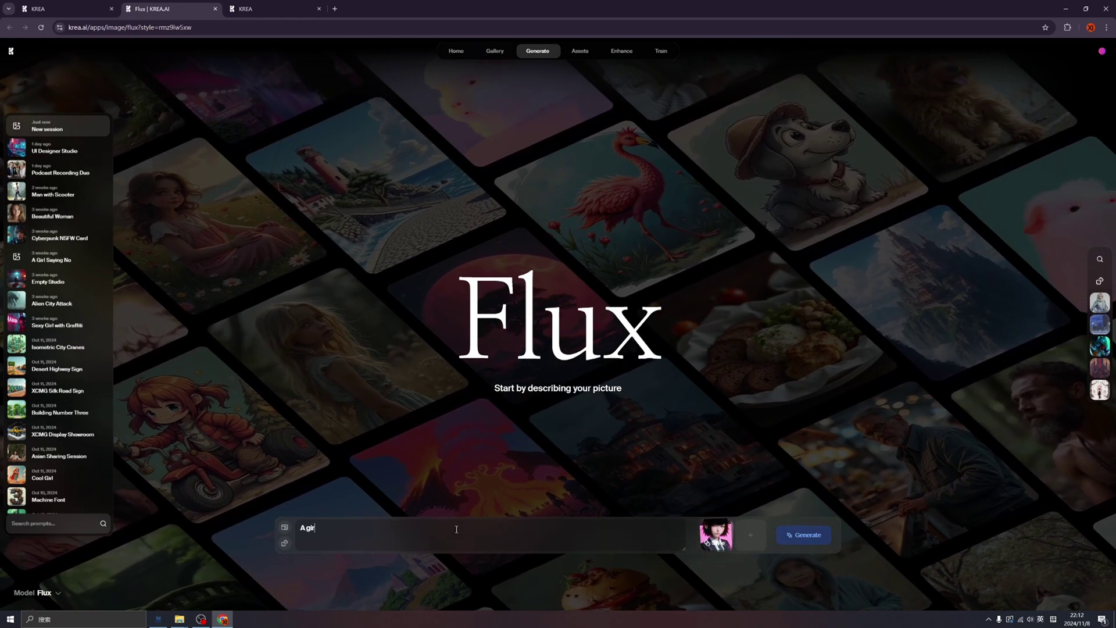
{"action": "left_click", "coordinate": [805, 535]}
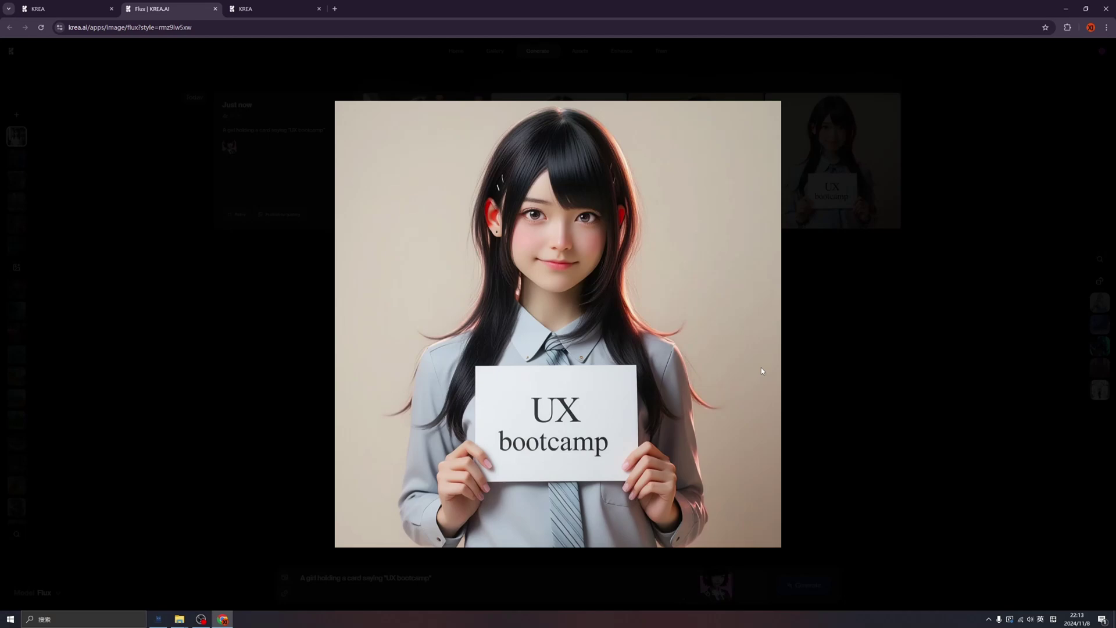
{"action": "left_click", "coordinate": [868, 390]}
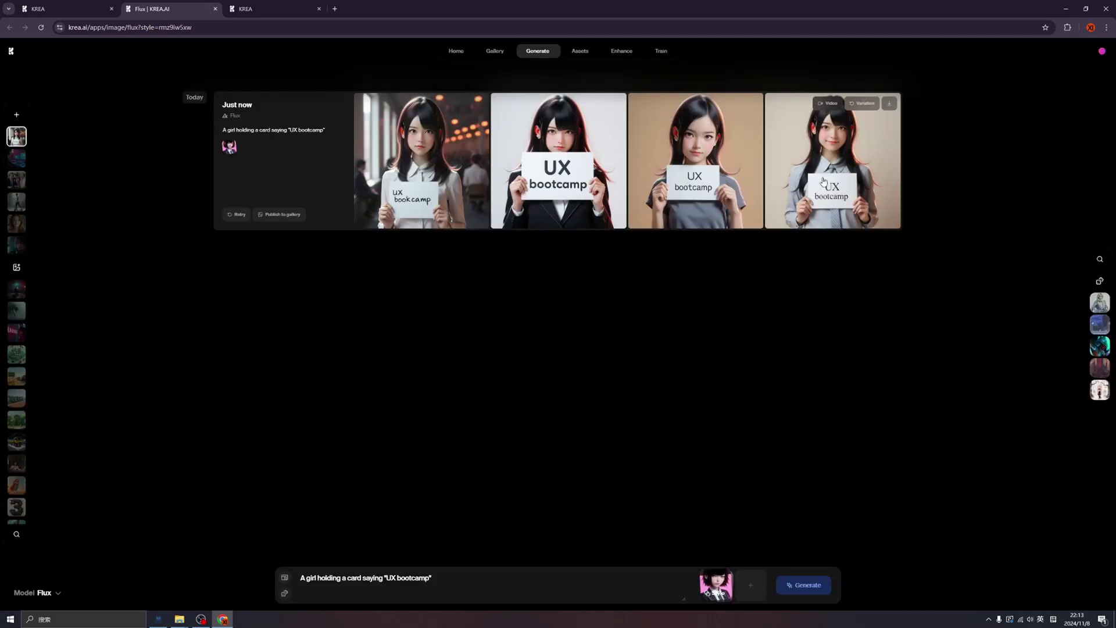
{"action": "left_click", "coordinate": [707, 209]}
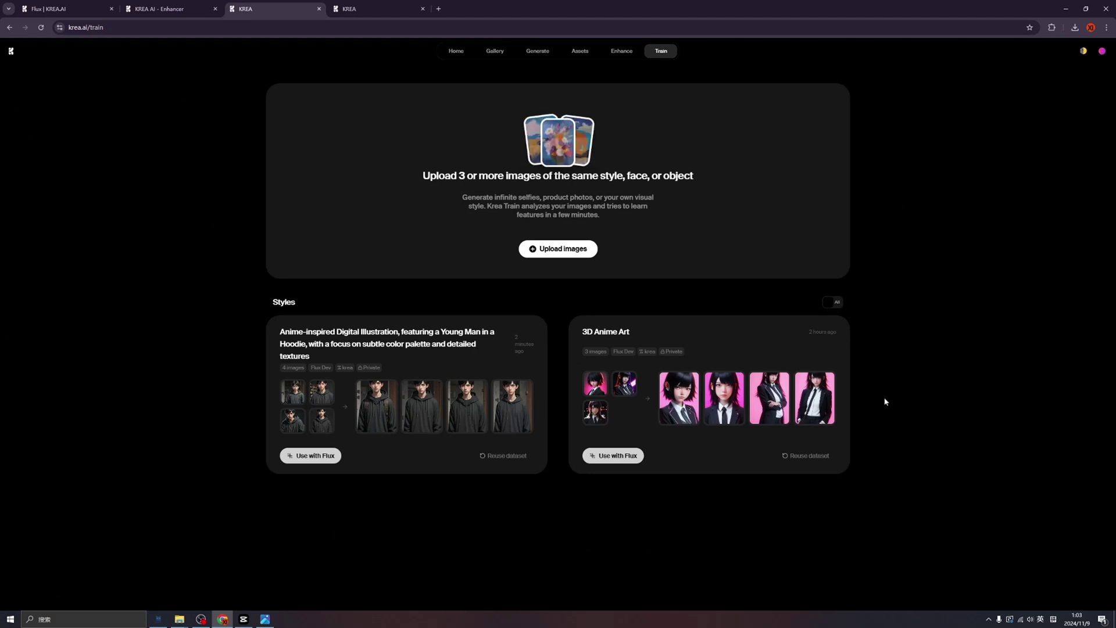
- Change the 3D Anime Art style from Private to discoverable
{"action": "left_click", "coordinate": [673, 354]}
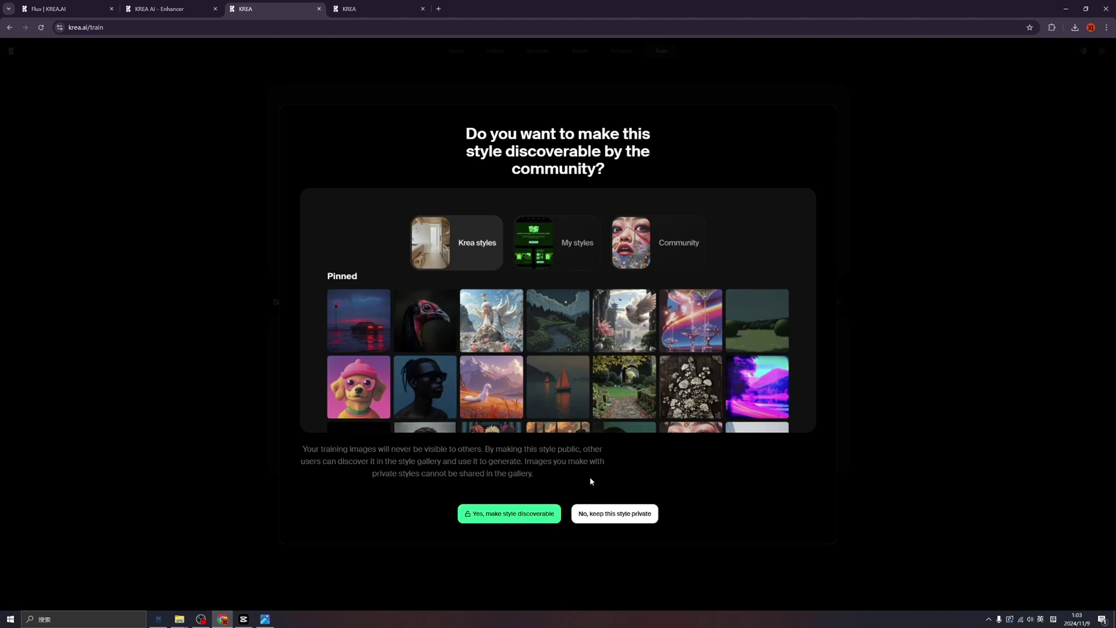
{"action": "key", "text": "Return"}
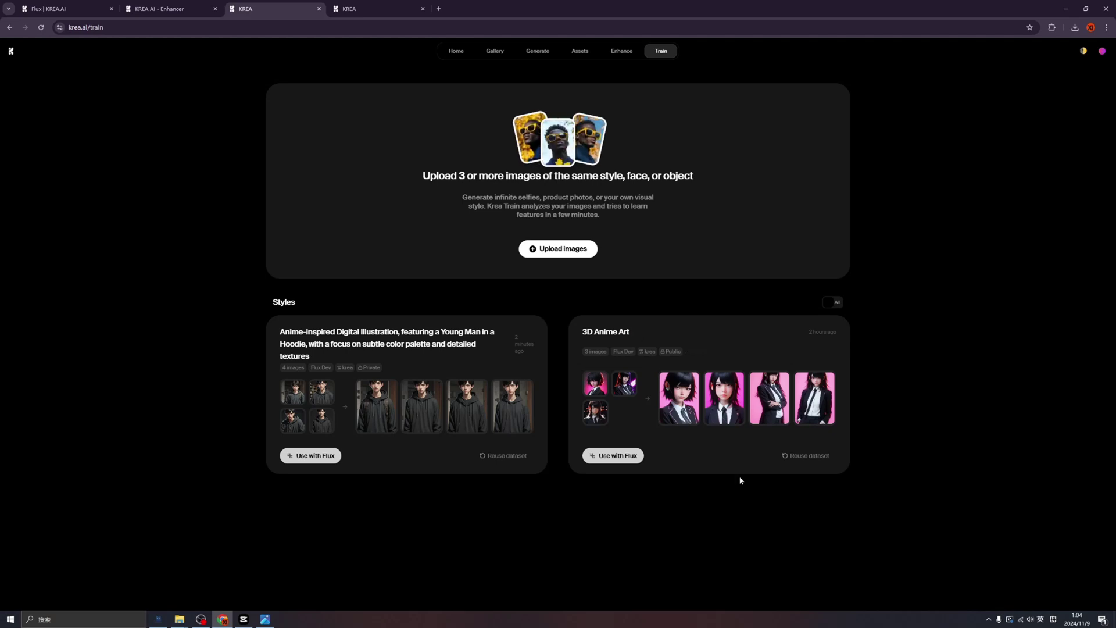
- Reuse the 3D Anime Art dataset and start another training run
{"action": "left_click", "coordinate": [803, 462]}
{"action": "left_click", "coordinate": [664, 585]}
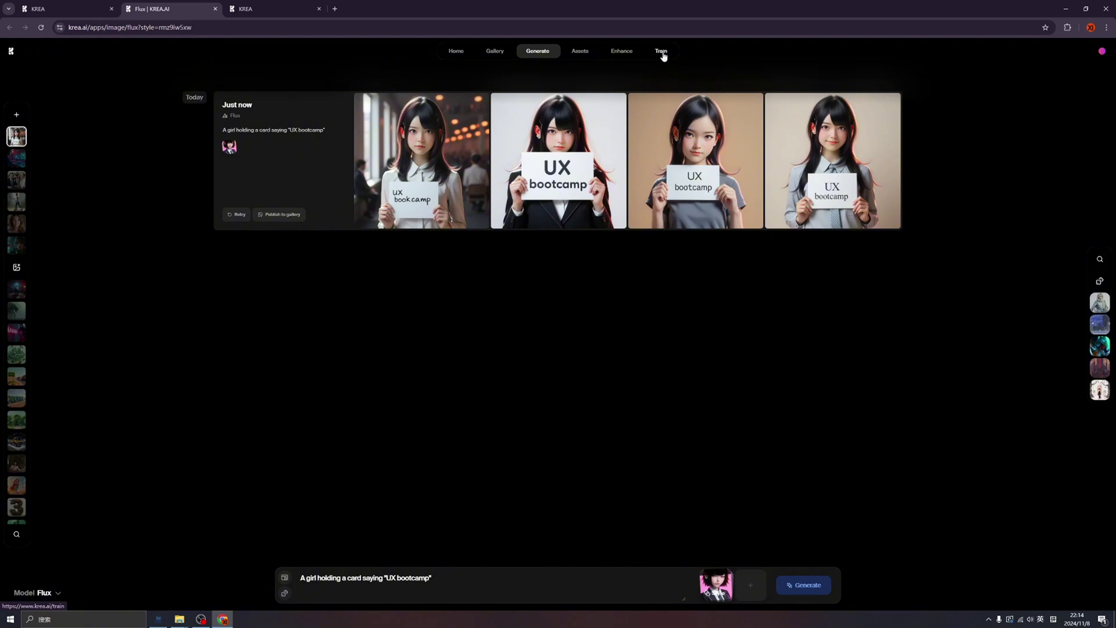
- Go back to the Krea Train page in the top navigation
{"action": "left_click", "coordinate": [662, 53]}
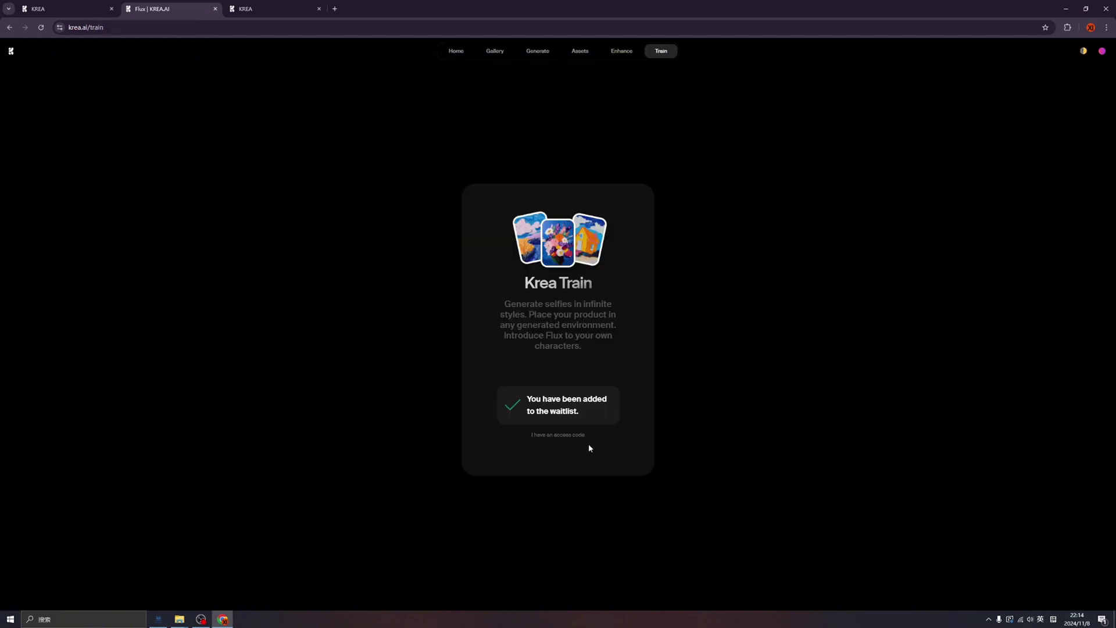